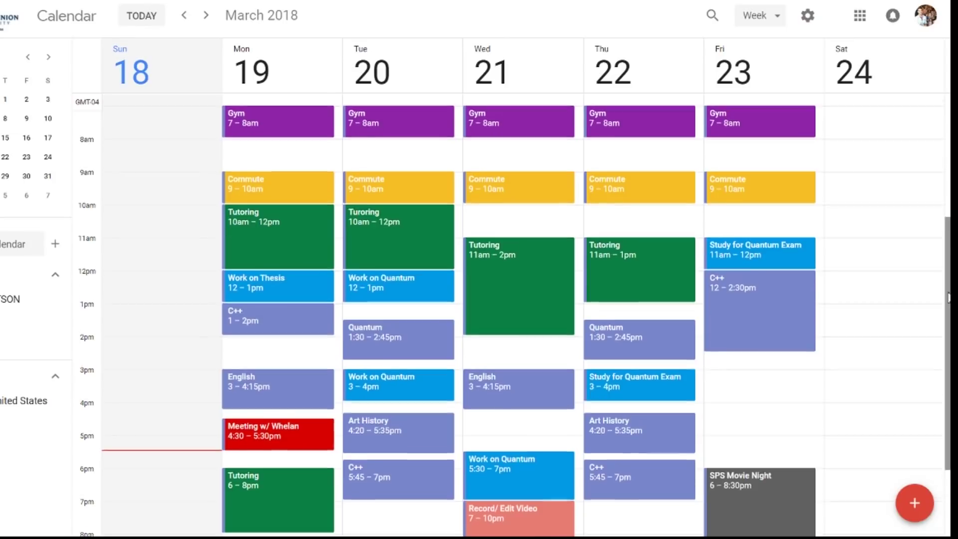
pyautogui.moveTo(946, 298); pyautogui.dragTo(947, 255)
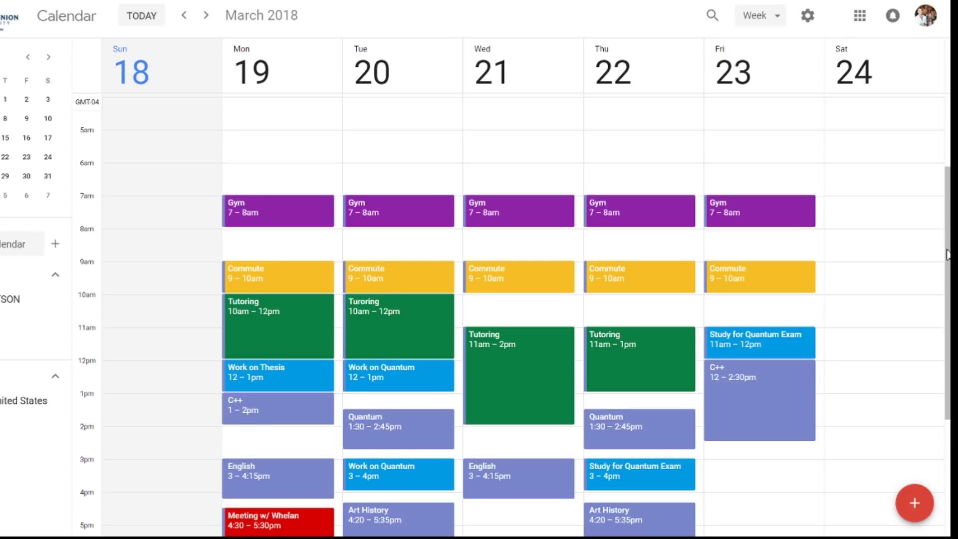
pyautogui.moveTo(946, 255); pyautogui.dragTo(947, 269)
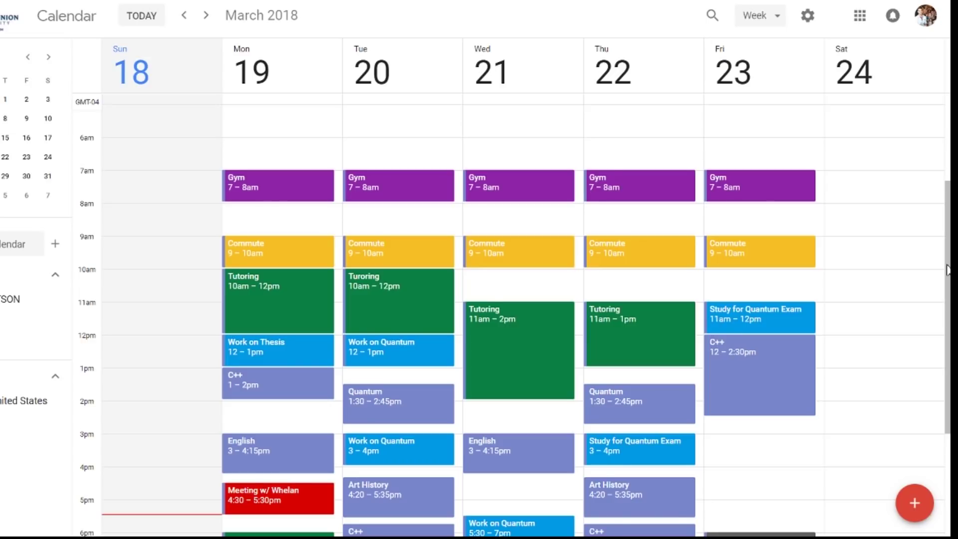
pyautogui.scroll(-1, 947, 269)
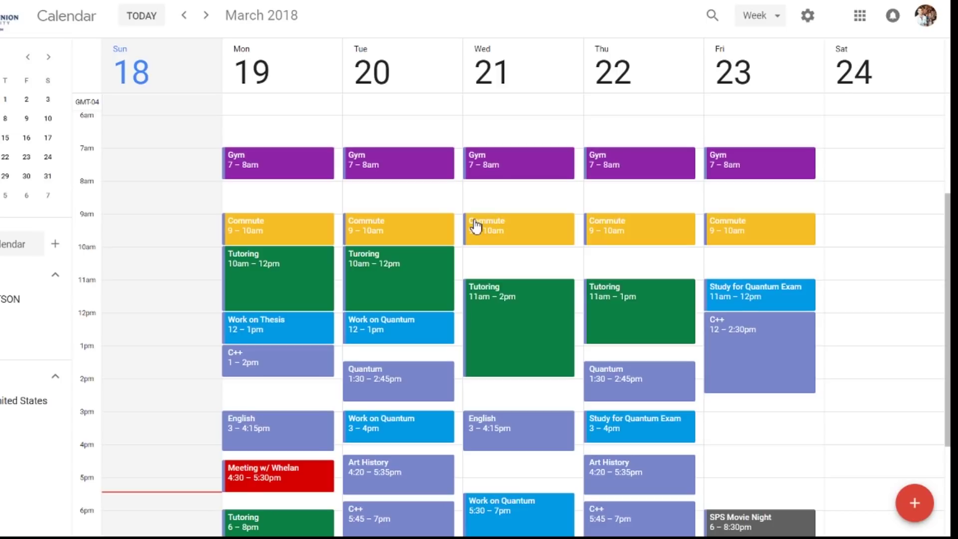
pyautogui.scroll(-2, 516, 300)
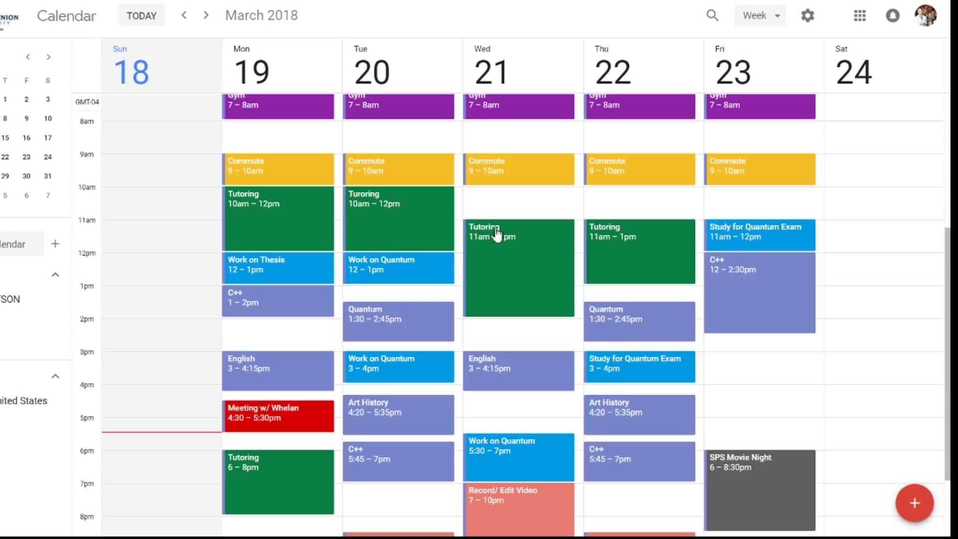
pyautogui.scroll(-1, 947, 337)
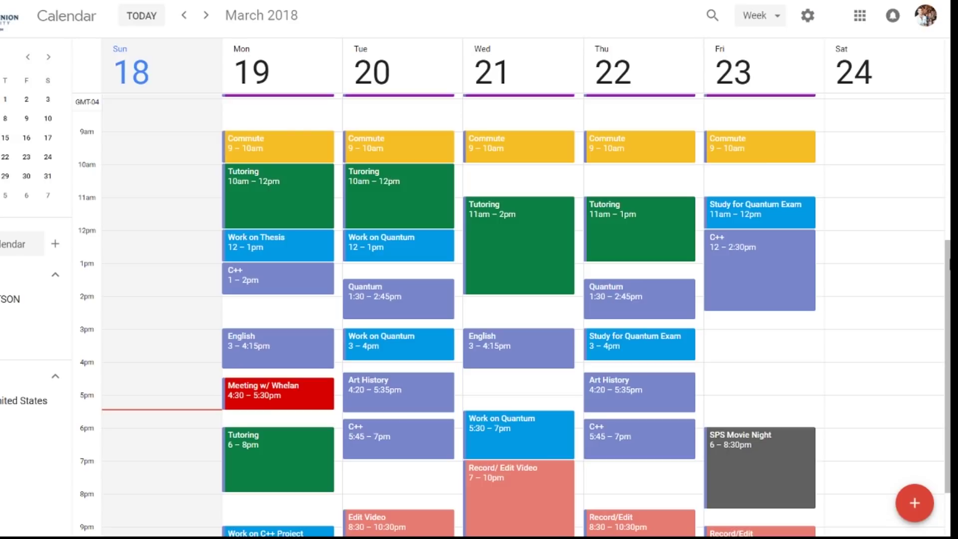
pyautogui.scroll(-1, 591, 265)
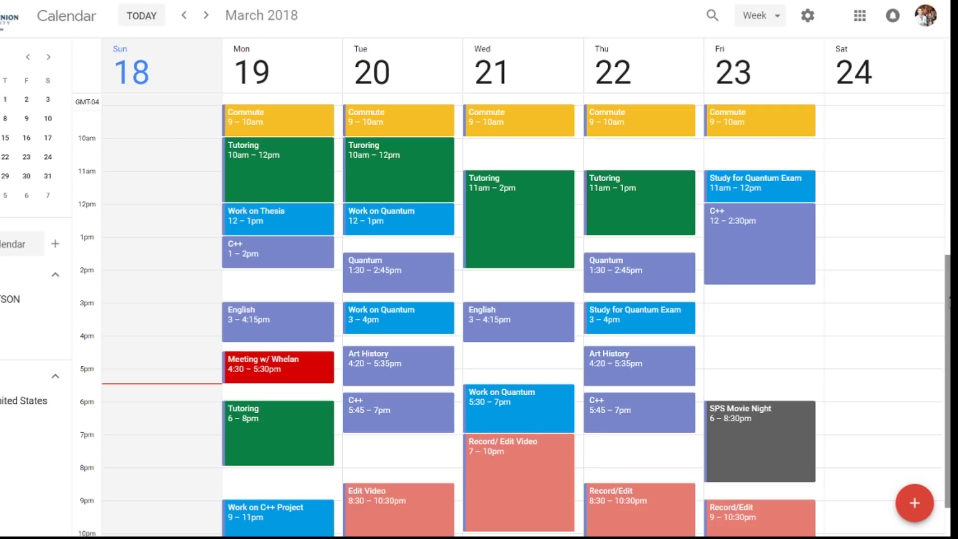
pyautogui.scroll(-1, 947, 308)
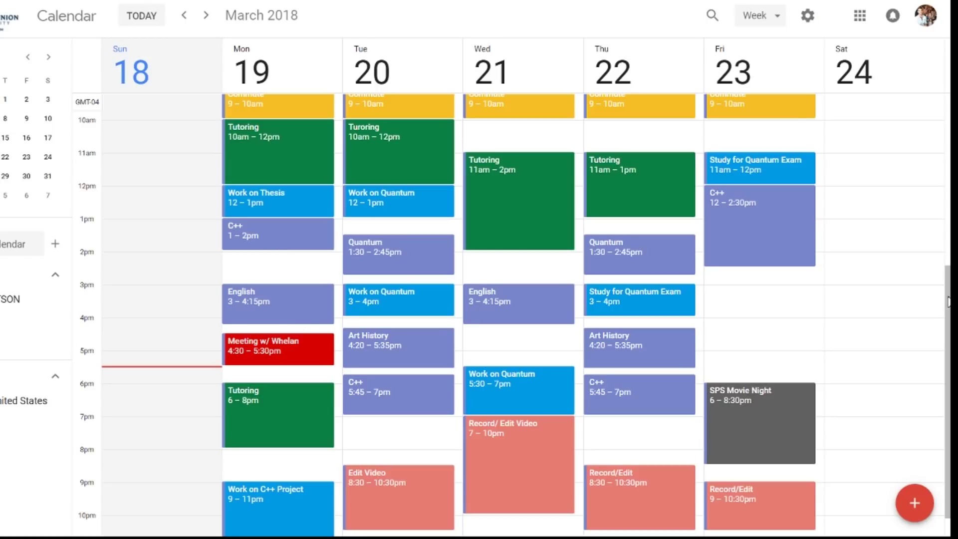
pyautogui.moveTo(948, 298); pyautogui.dragTo(948, 343)
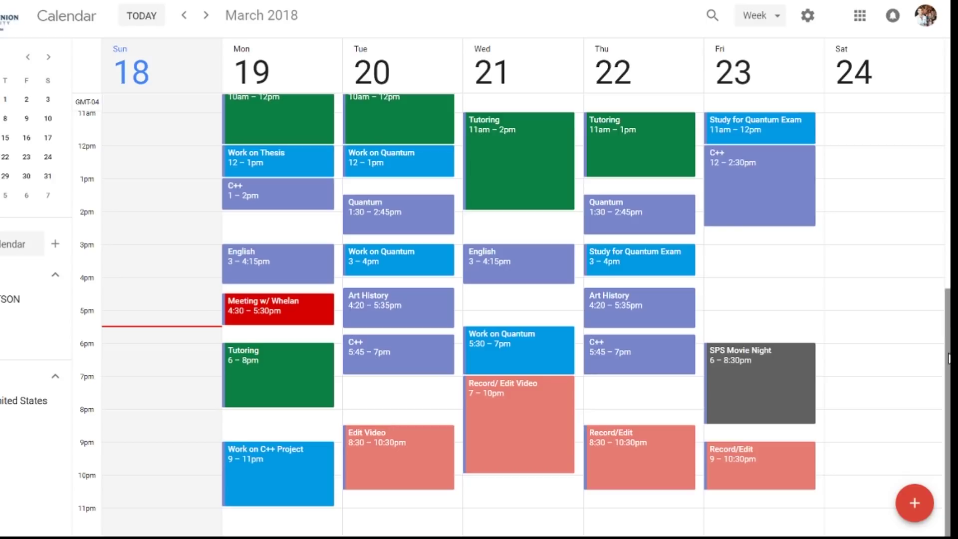
pyautogui.moveTo(948, 358)
pyautogui.mouseDown()
pyautogui.moveTo(947, 269)
pyautogui.moveTo(947, 374)
pyautogui.moveTo(948, 322)
pyautogui.mouseUp()
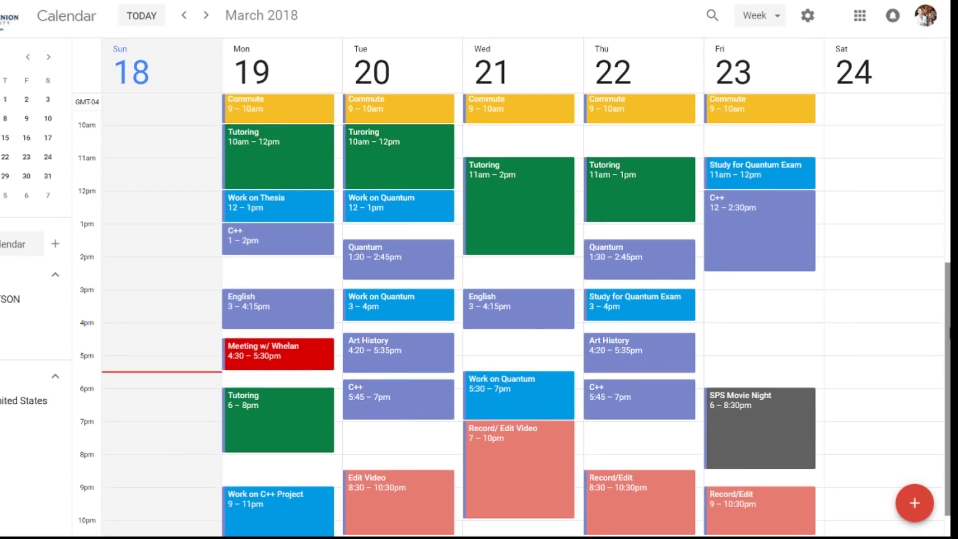
pyautogui.moveTo(947, 322); pyautogui.dragTo(947, 363)
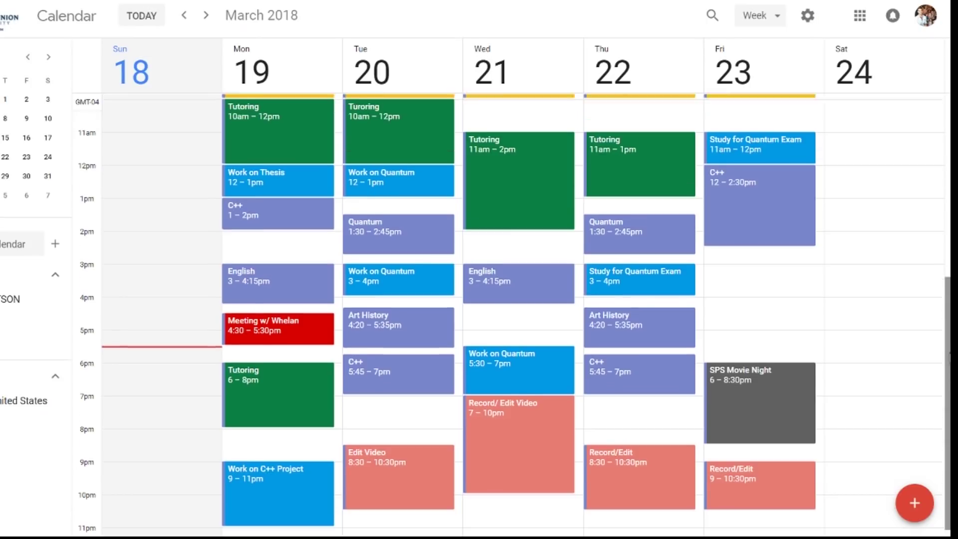
pyautogui.moveTo(947, 375)
pyautogui.mouseDown()
pyautogui.moveTo(945, 271)
pyautogui.moveTo(945, 301)
pyautogui.mouseUp()
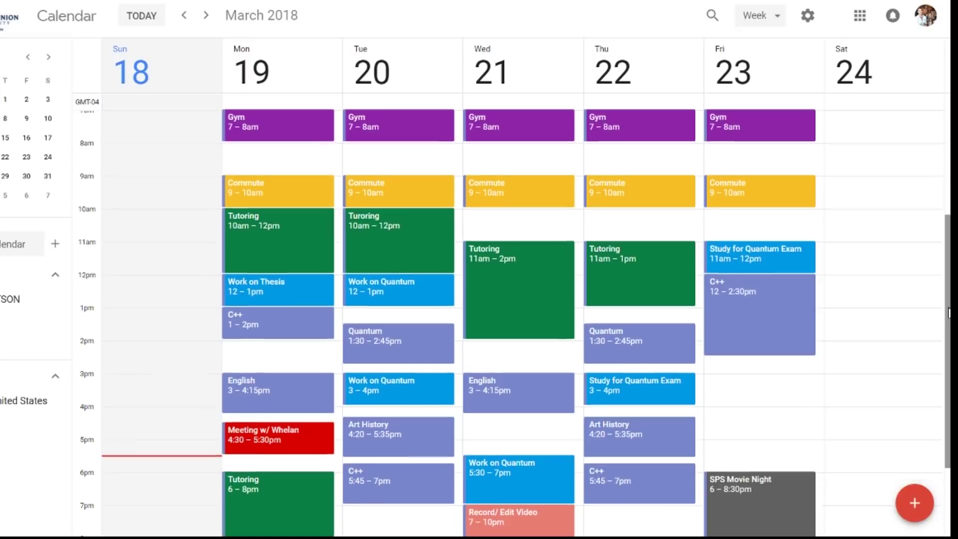
pyautogui.moveTo(947, 301); pyautogui.dragTo(948, 315)
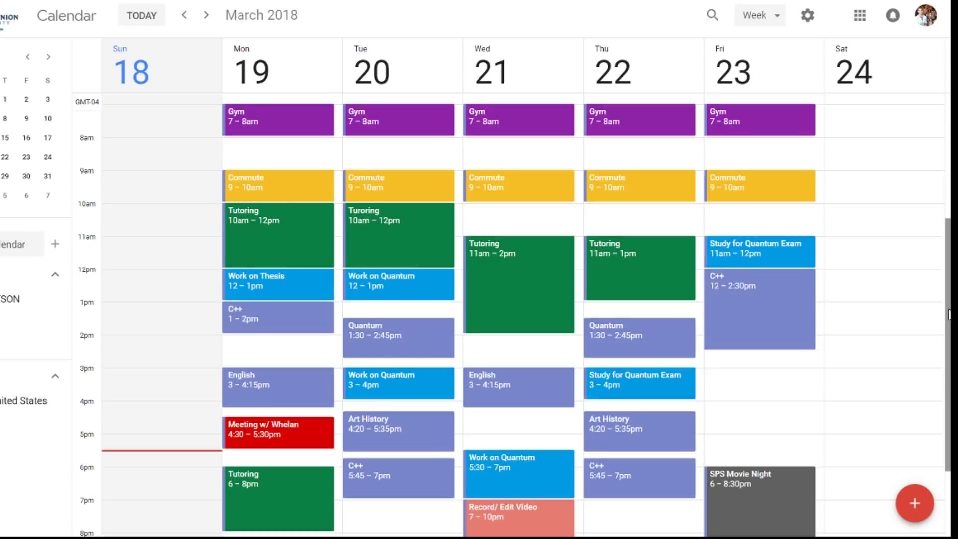
pyautogui.moveTo(948, 313); pyautogui.dragTo(947, 330)
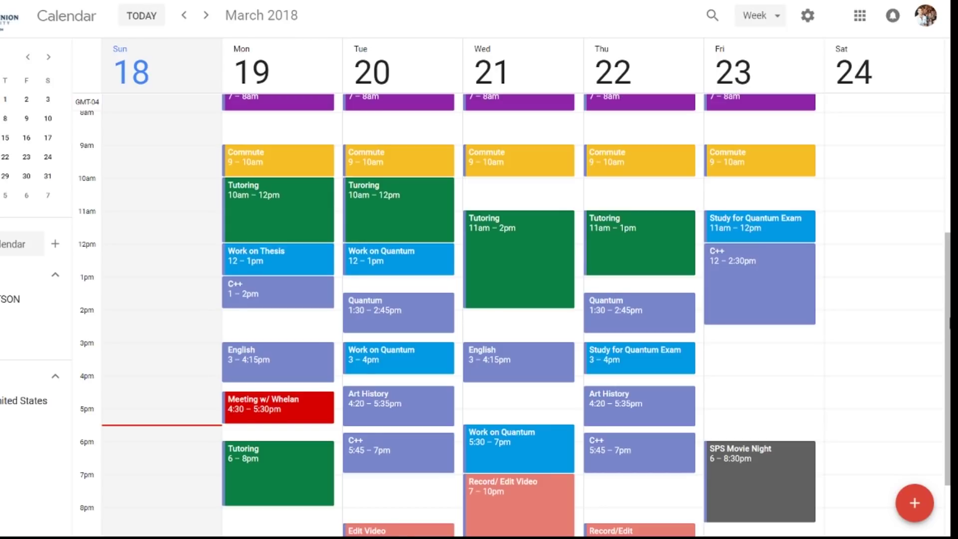
pyautogui.scroll(-2, 674, 419)
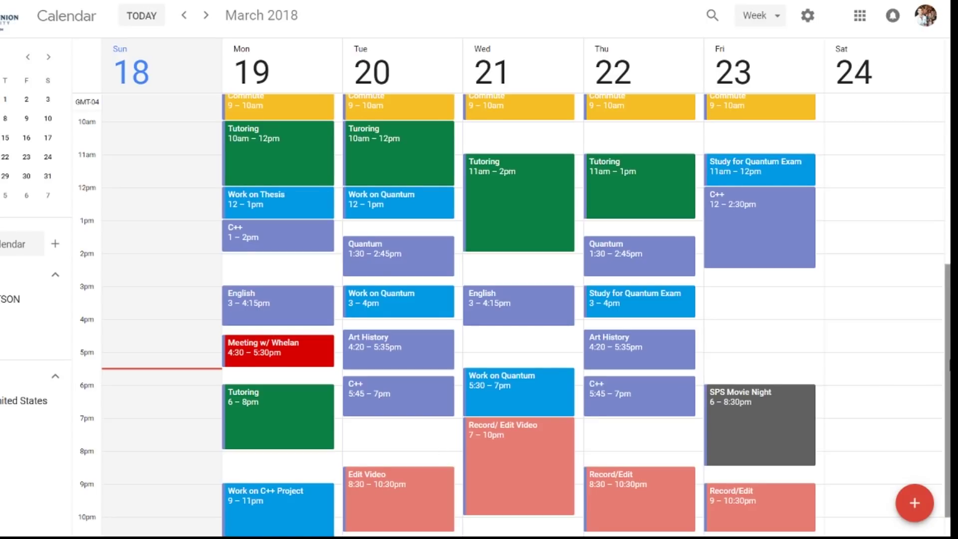
pyautogui.moveTo(949, 364); pyautogui.dragTo(949, 391)
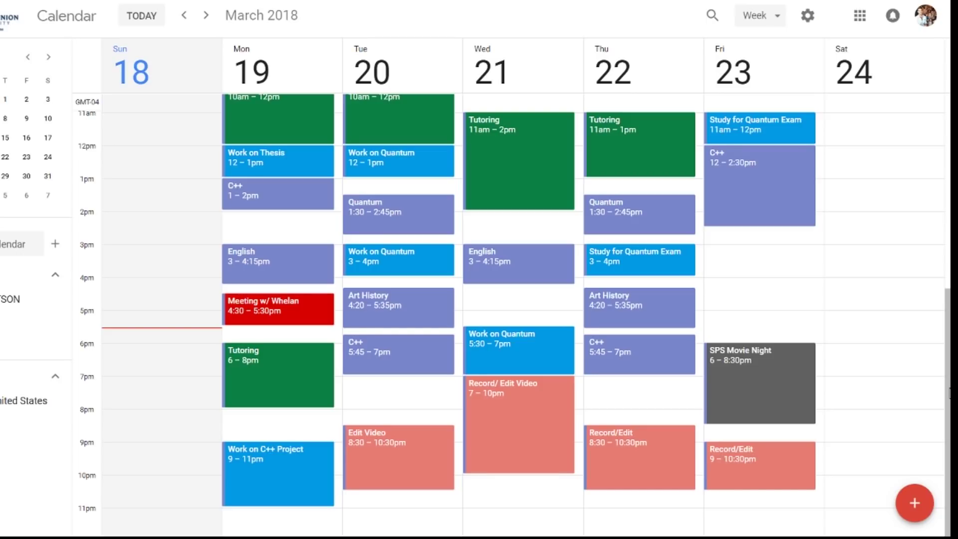
pyautogui.moveTo(948, 393); pyautogui.dragTo(949, 348)
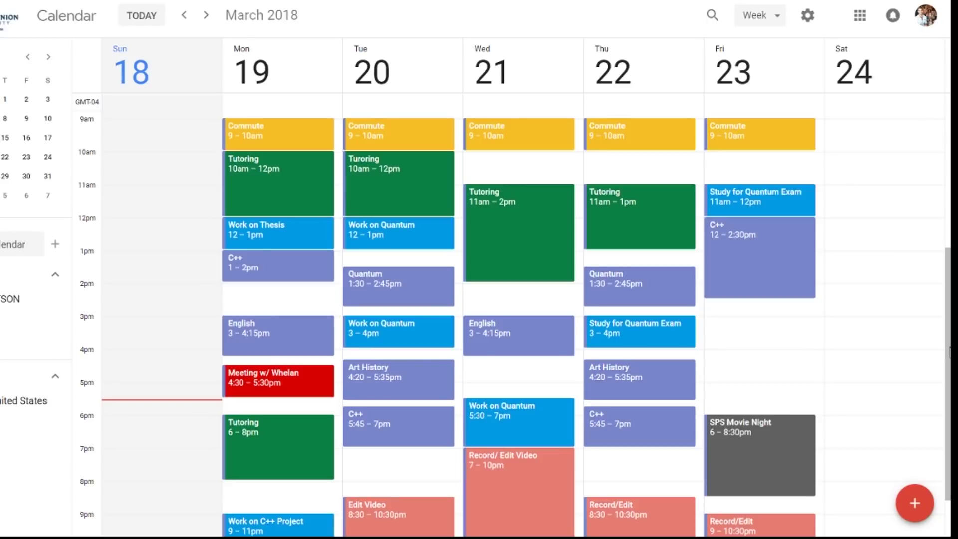
pyautogui.moveTo(949, 348); pyautogui.dragTo(949, 382)
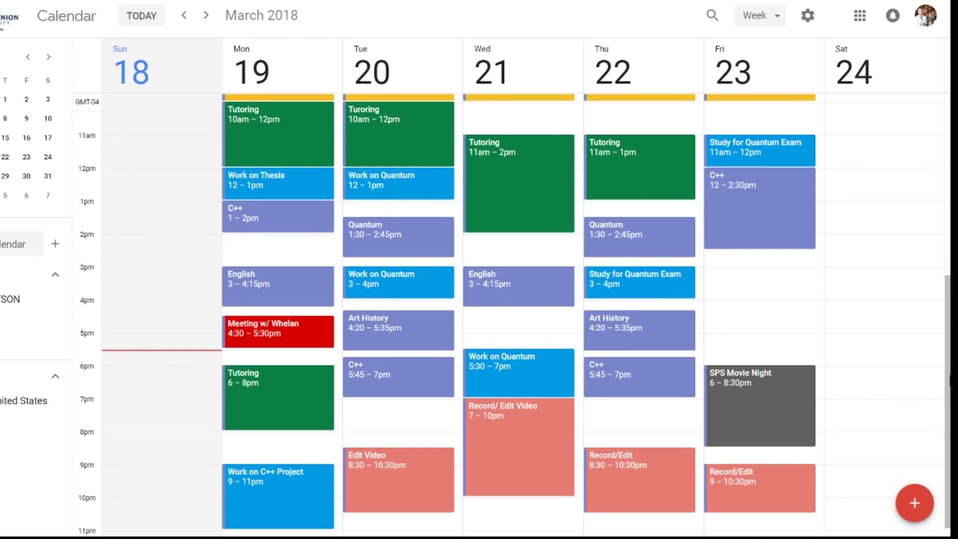